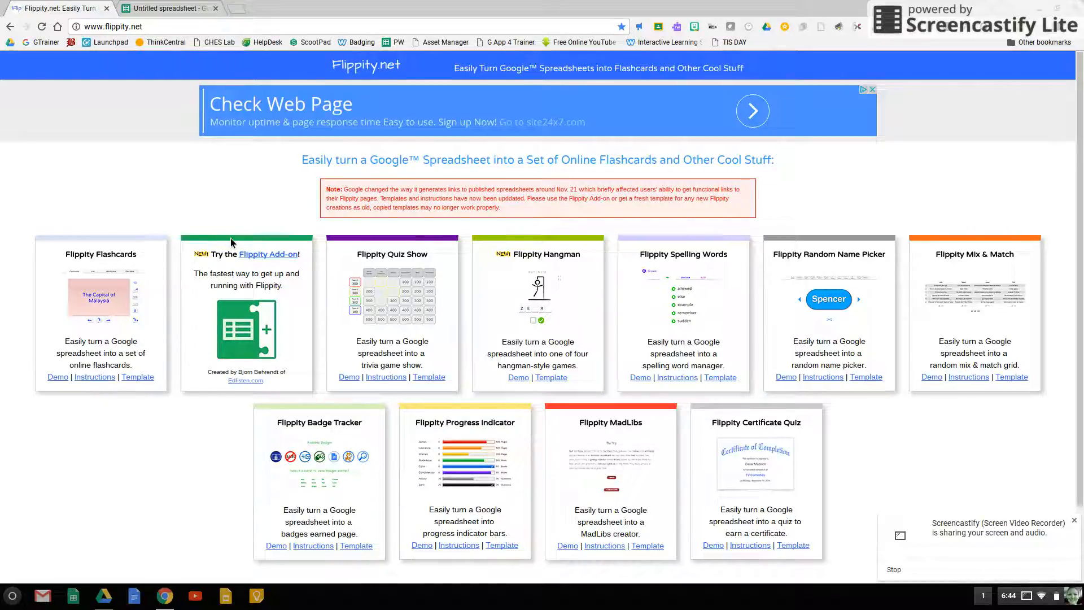
# Install the free Flippity add-on for Google Sheets from flippity.net and allow the permissions it requests
pyautogui.click(258, 256)
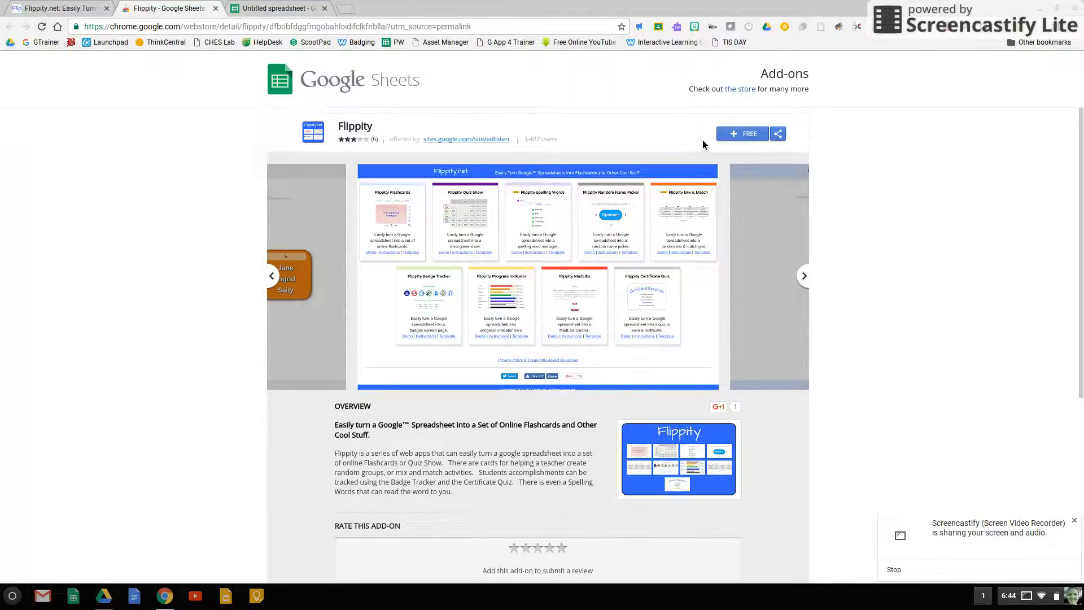
pyautogui.click(750, 136)
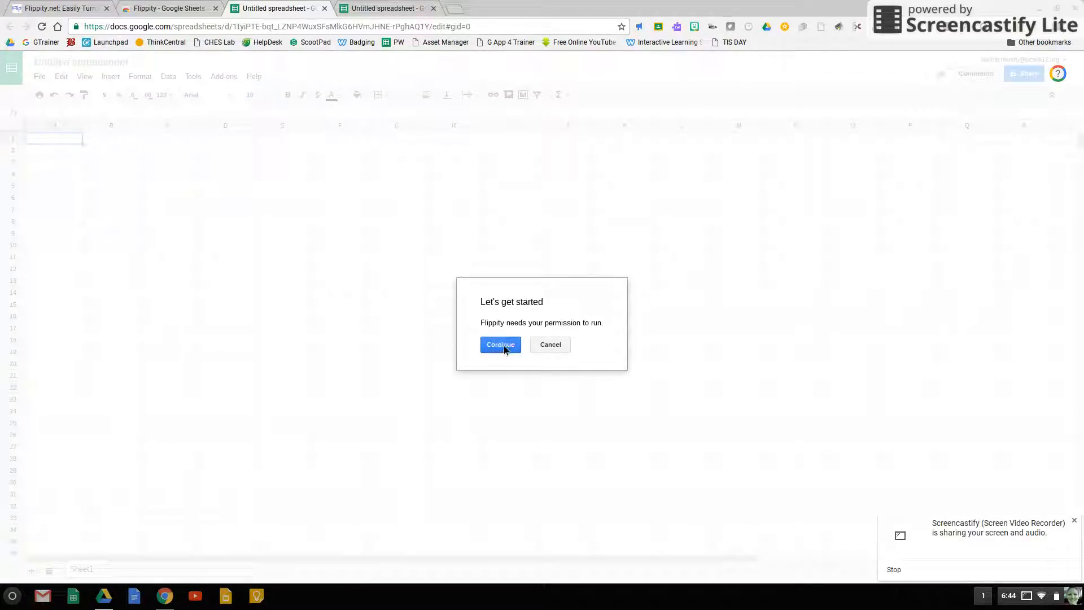
pyautogui.click(503, 344)
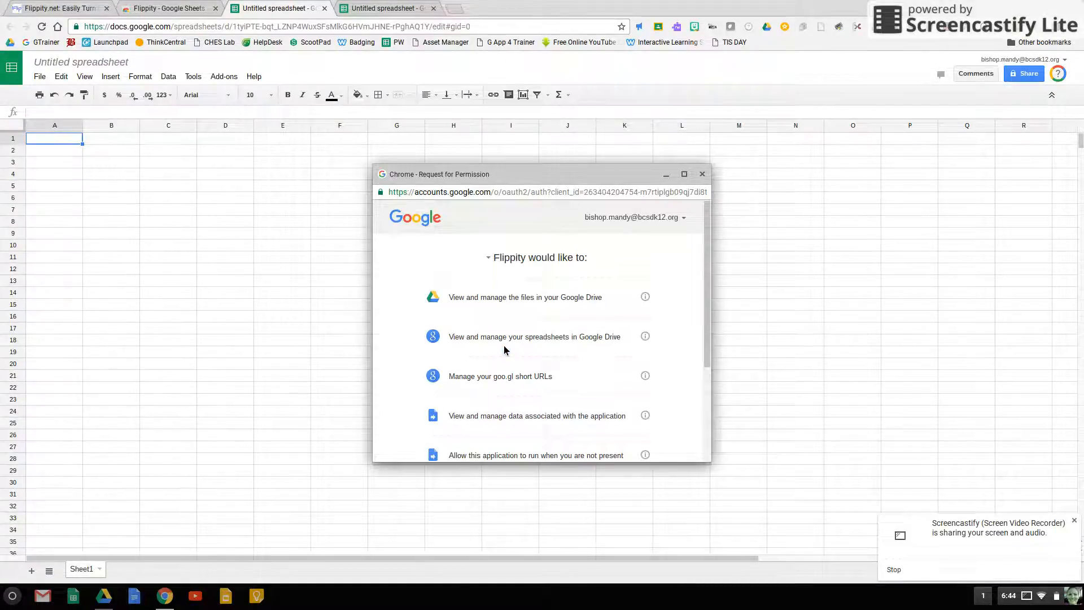
pyautogui.scroll(-3, 504, 345)
pyautogui.scroll(-2, 503, 349)
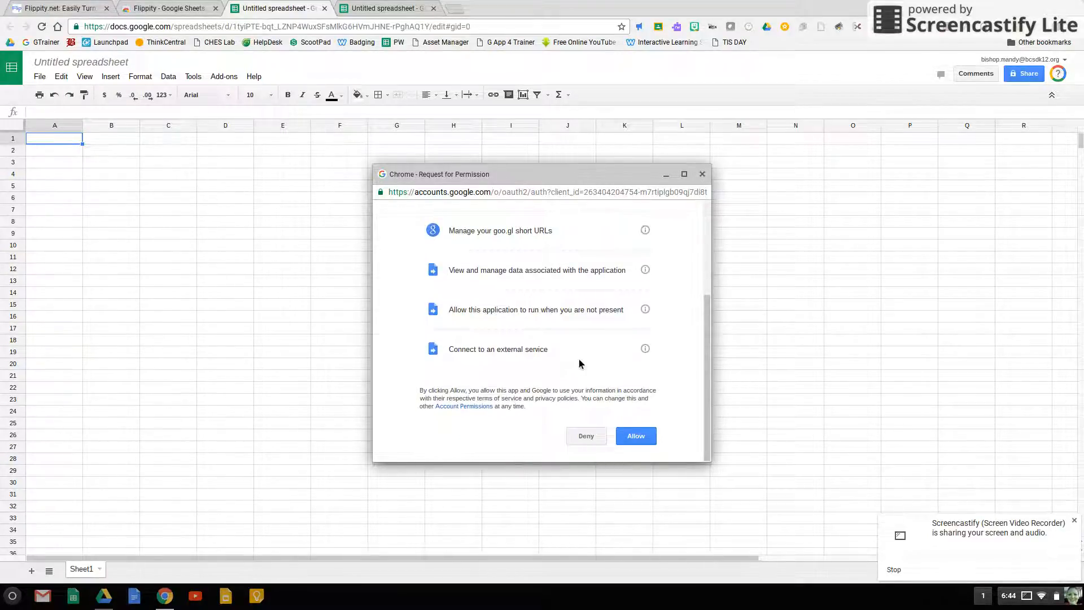
pyautogui.click(643, 438)
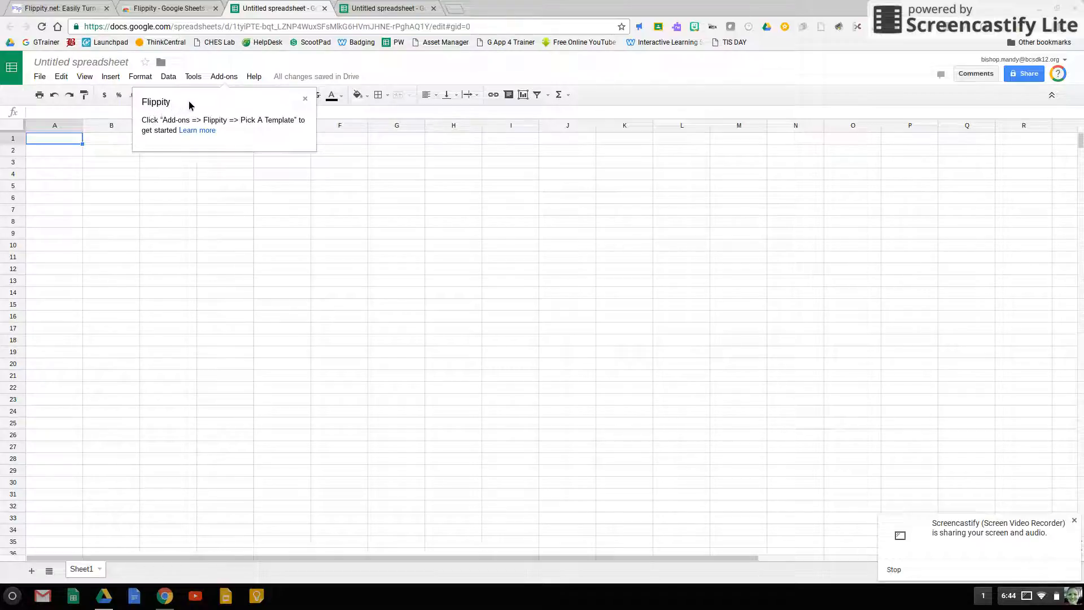
pyautogui.click(221, 78)
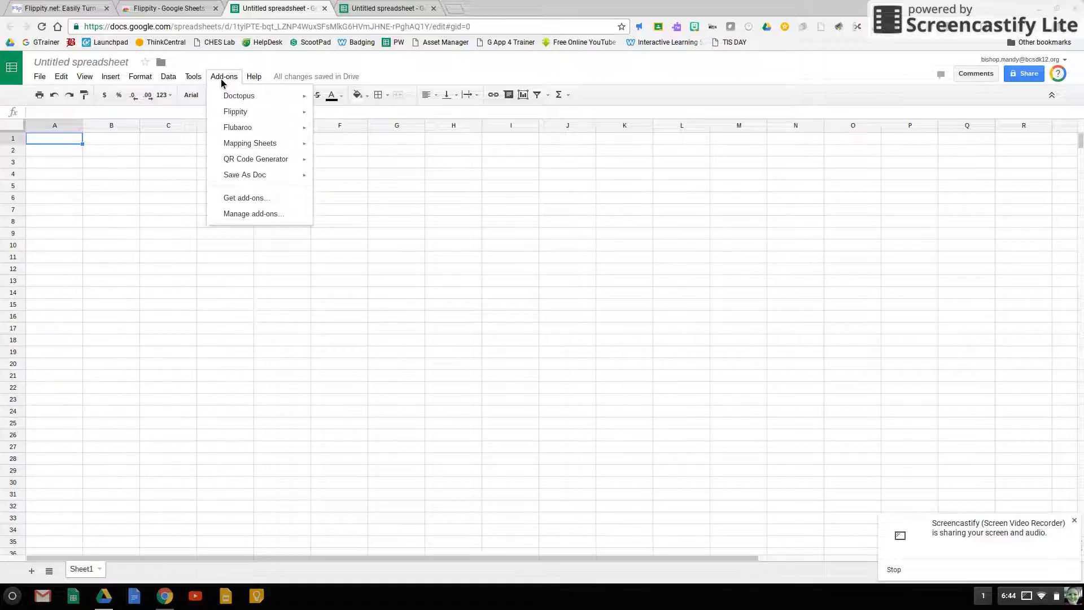
pyautogui.moveTo(252, 116)
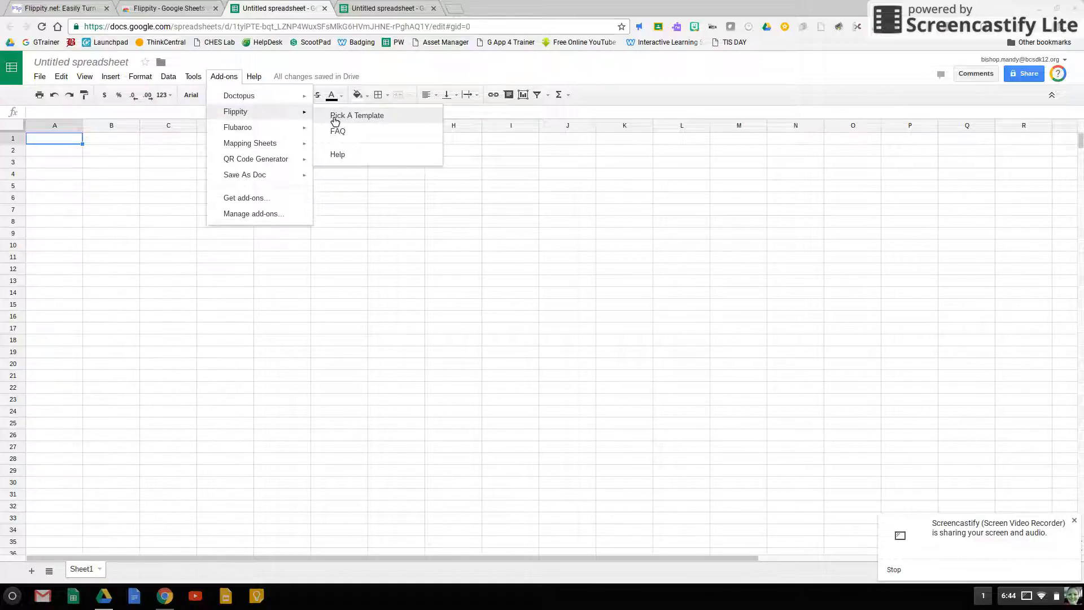
pyautogui.click(362, 221)
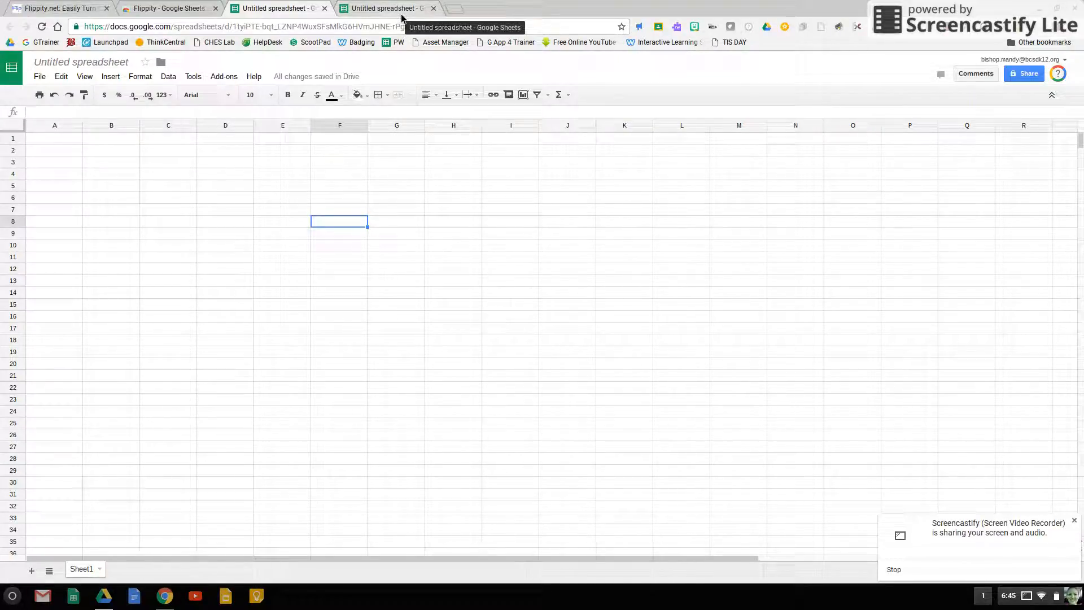
# Search the Sheets add-on store for "flippity" to check the add-on's entry, then close the store
pyautogui.click(217, 79)
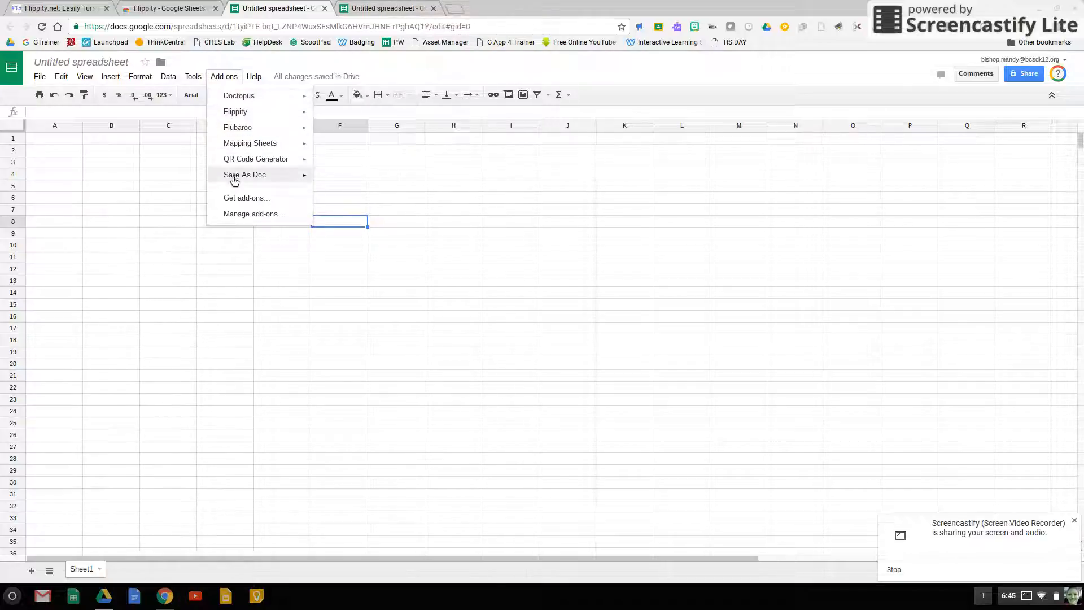
pyautogui.click(228, 199)
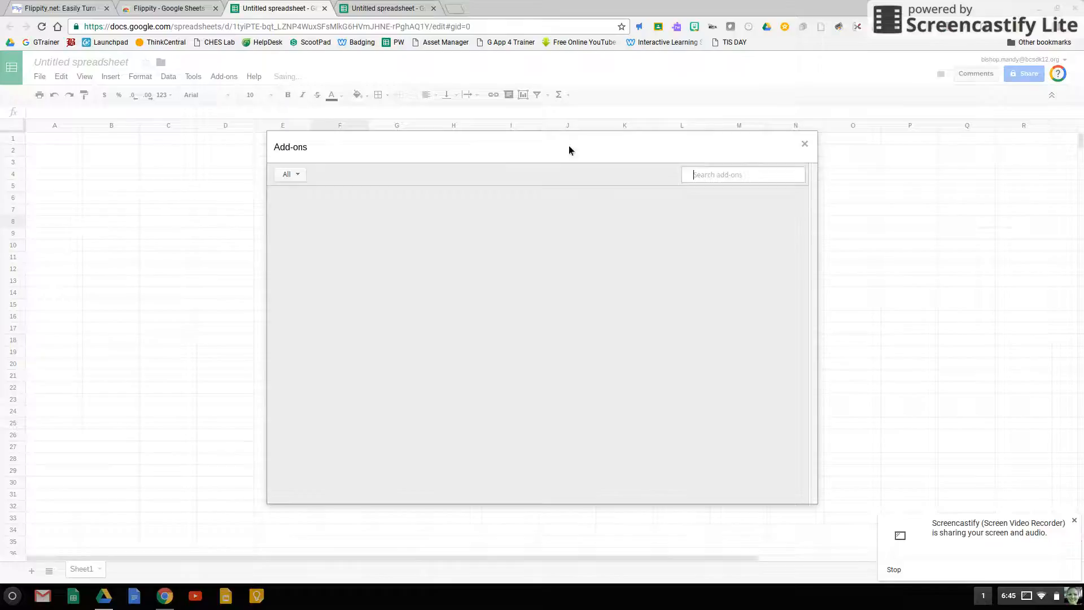
pyautogui.write('flippity')
pyautogui.press('Return')
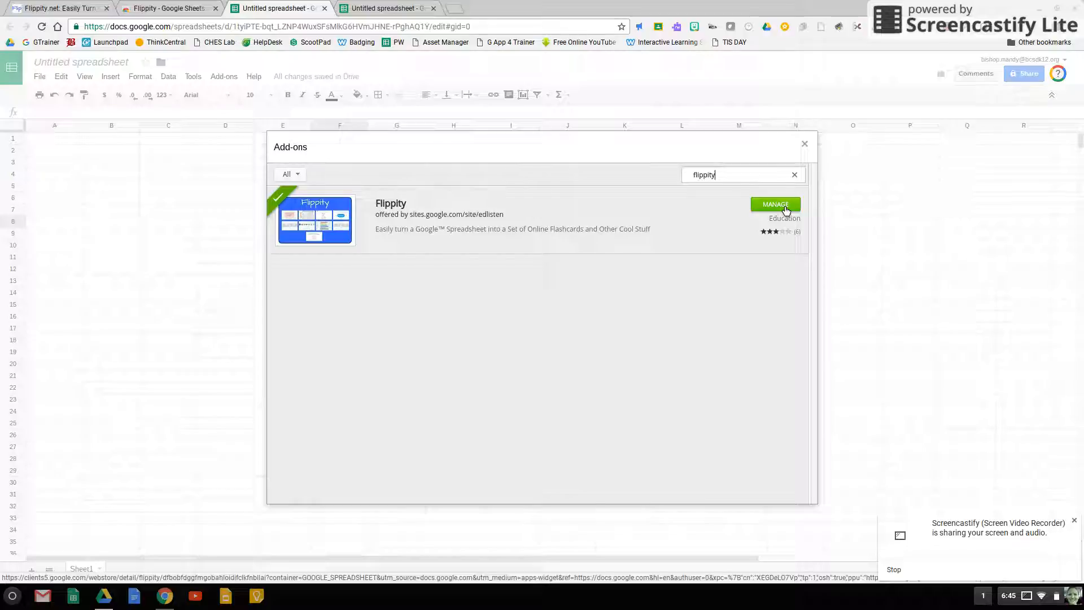
pyautogui.click(805, 144)
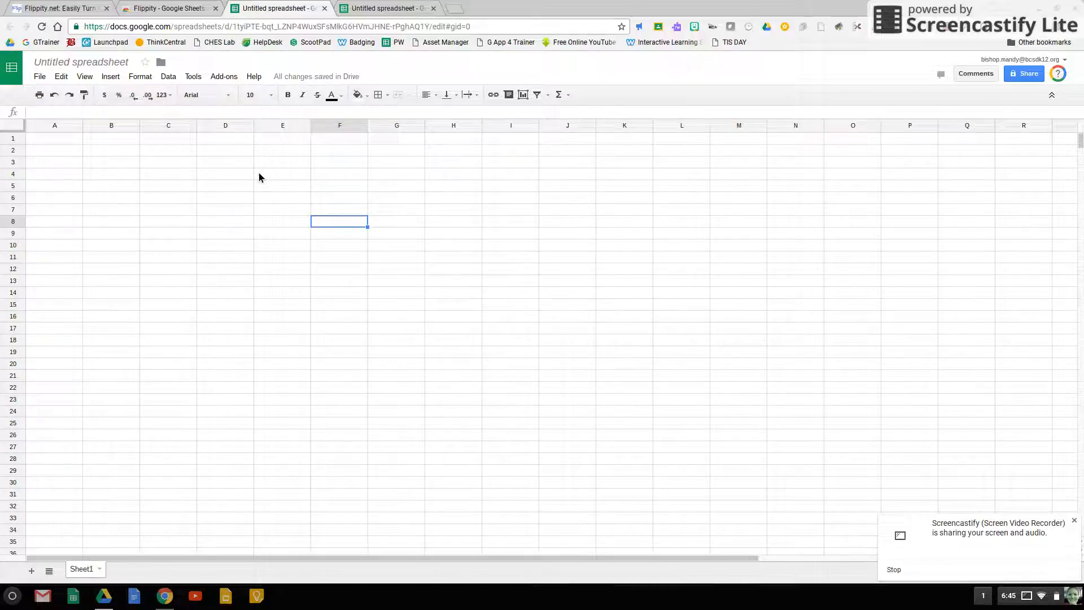
# Fill the spreadsheet with Flippity's Quiz Show template and dismiss the Flippity.net URL dialog
pyautogui.click(234, 79)
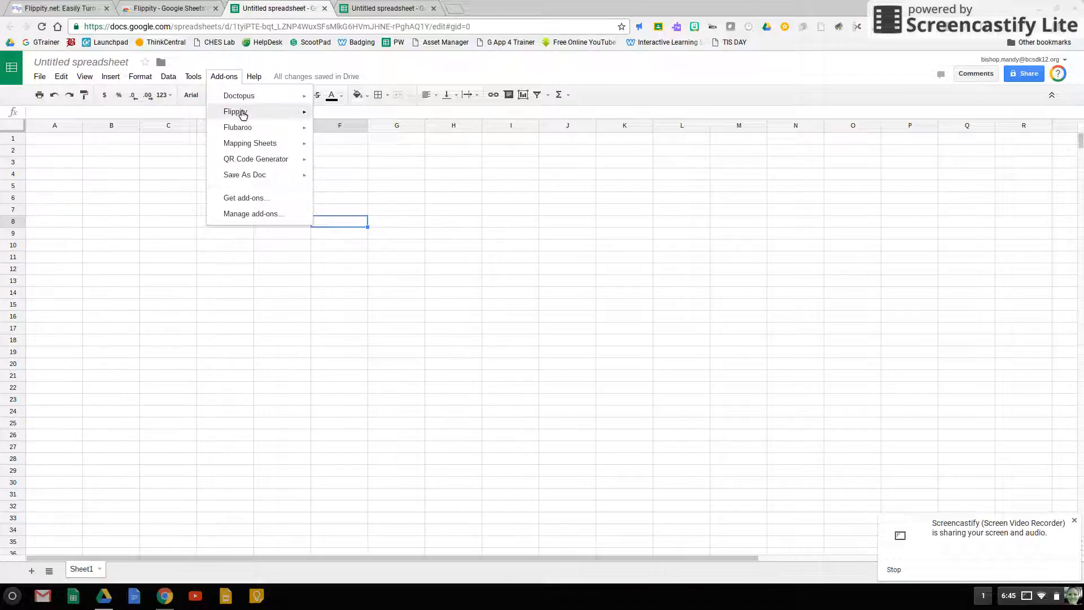
pyautogui.moveTo(242, 115)
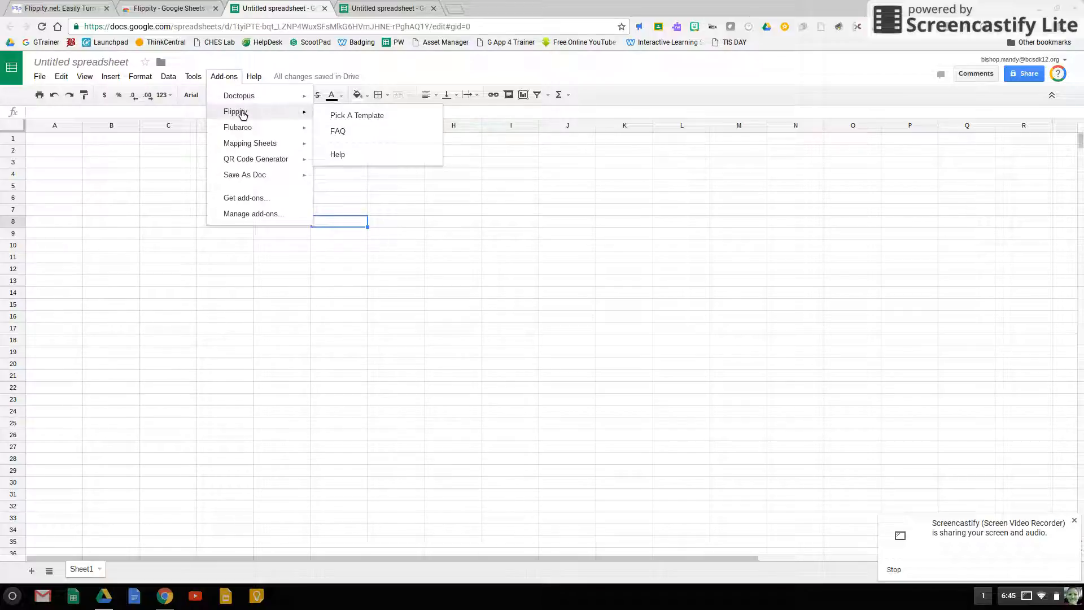
pyautogui.click(339, 115)
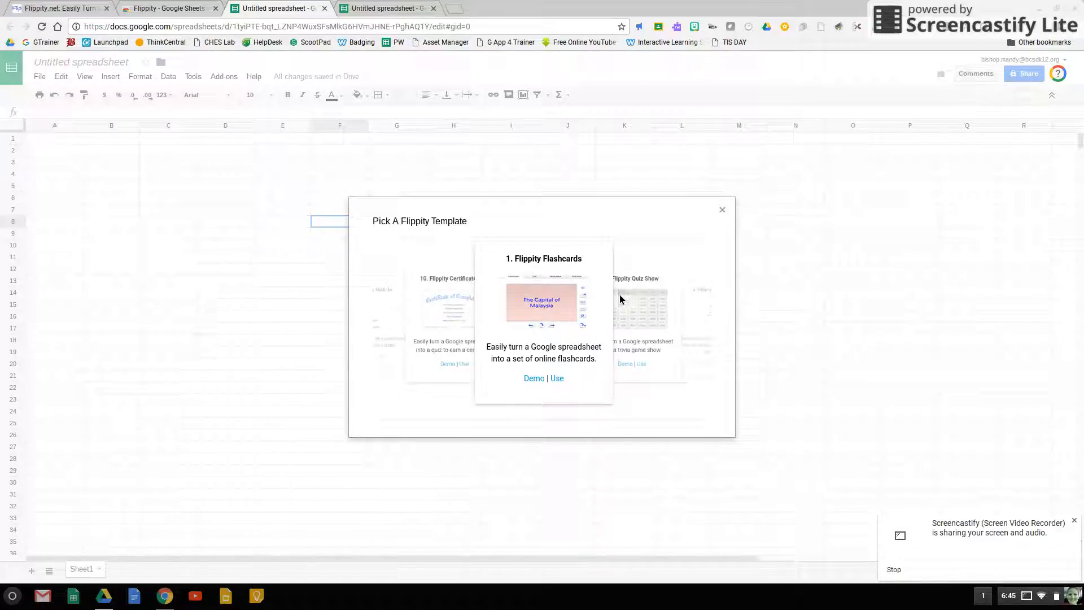
pyautogui.click(661, 364)
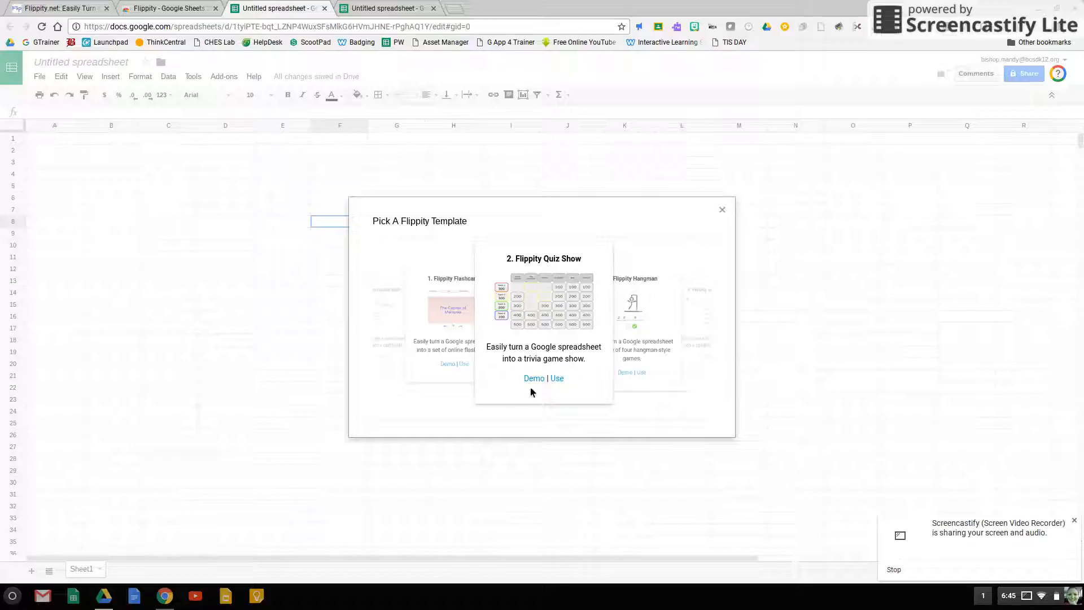
pyautogui.click(558, 379)
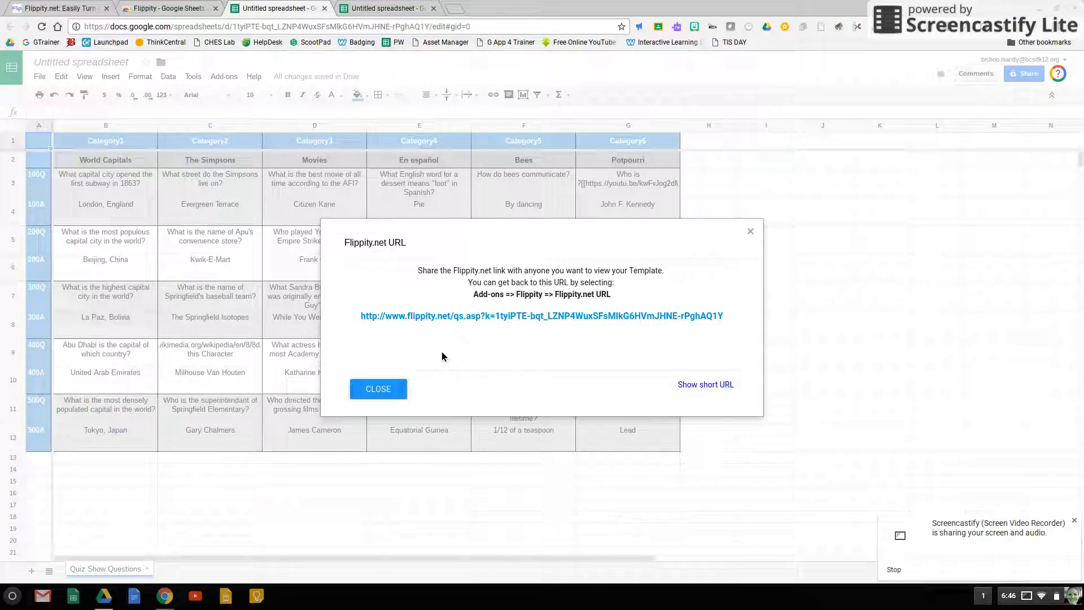
pyautogui.click(386, 394)
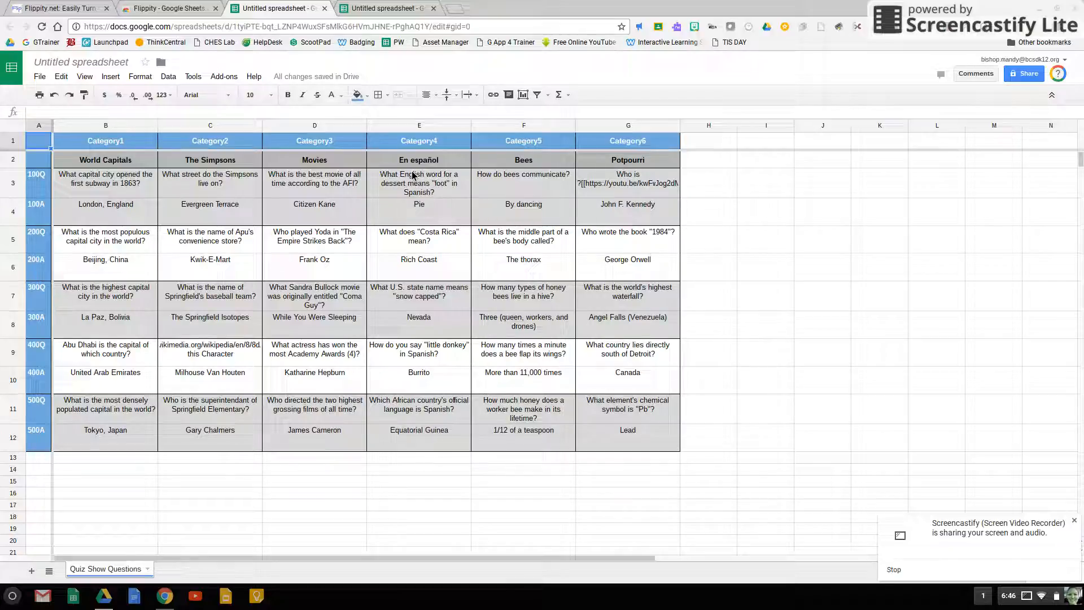
# Delete and retype the last two letters of the "Movies" category heading under Category3
pyautogui.click(321, 165)
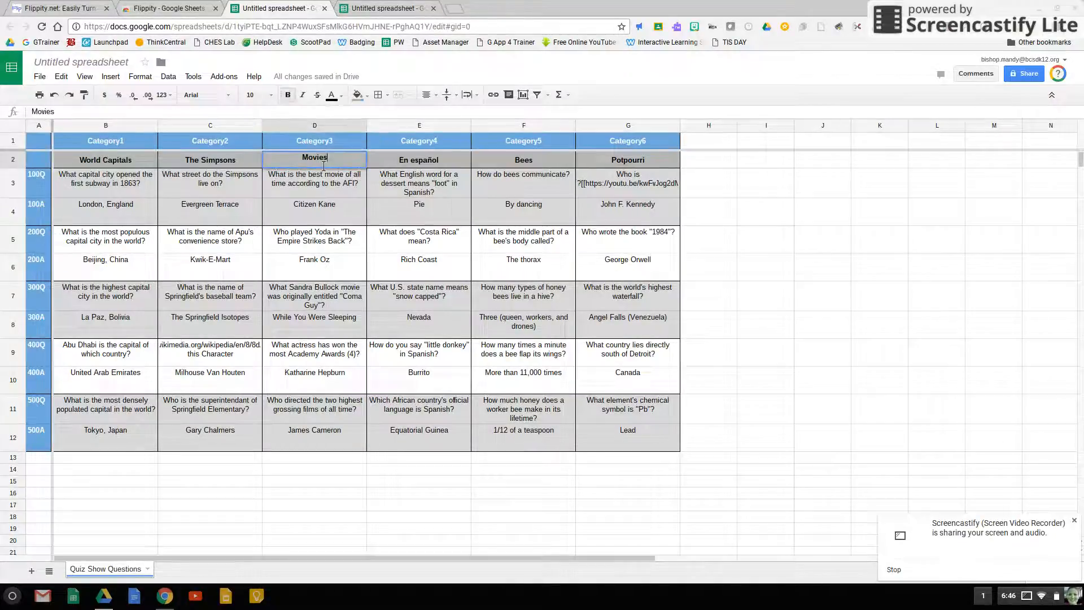
pyautogui.press('BackSpace')
pyautogui.press('BackSpace')
pyautogui.write('es')
pyautogui.click(445, 267)
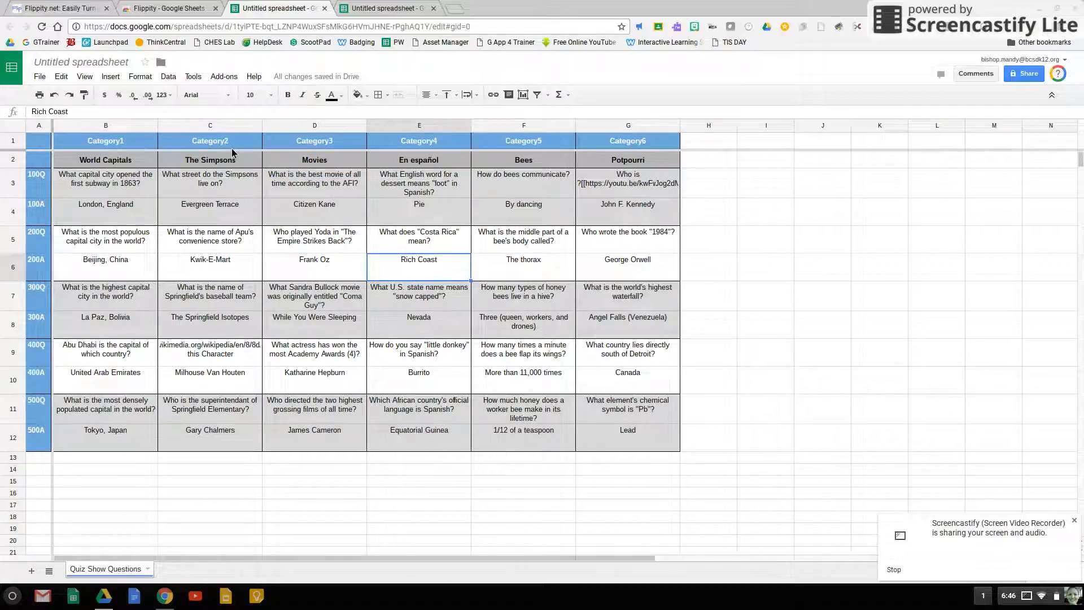
# Rename the spreadsheet as "Practice"
pyautogui.click(115, 64)
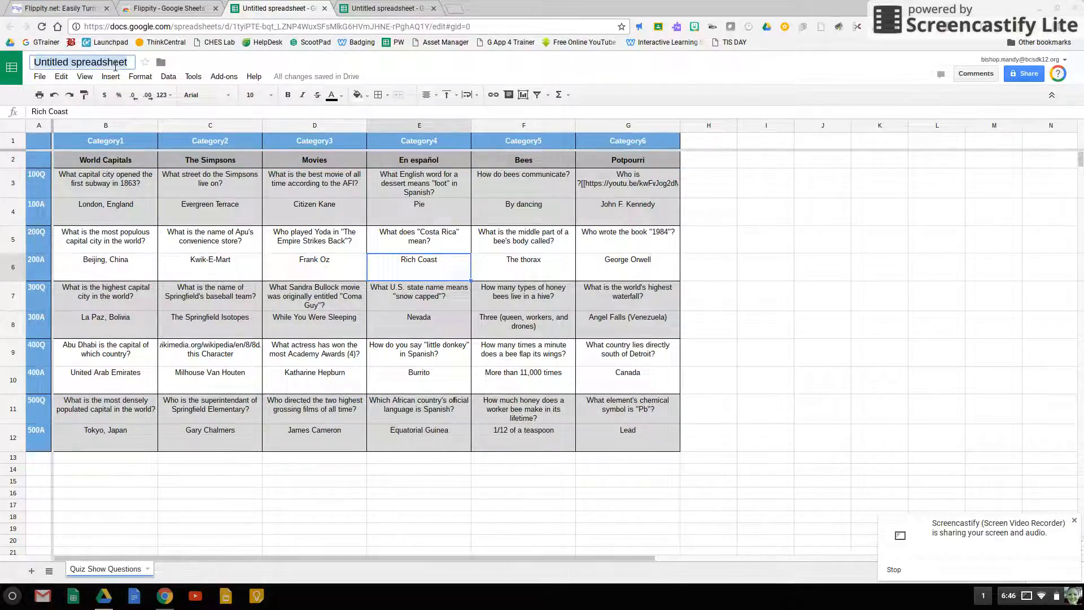
pyautogui.write('Practice')
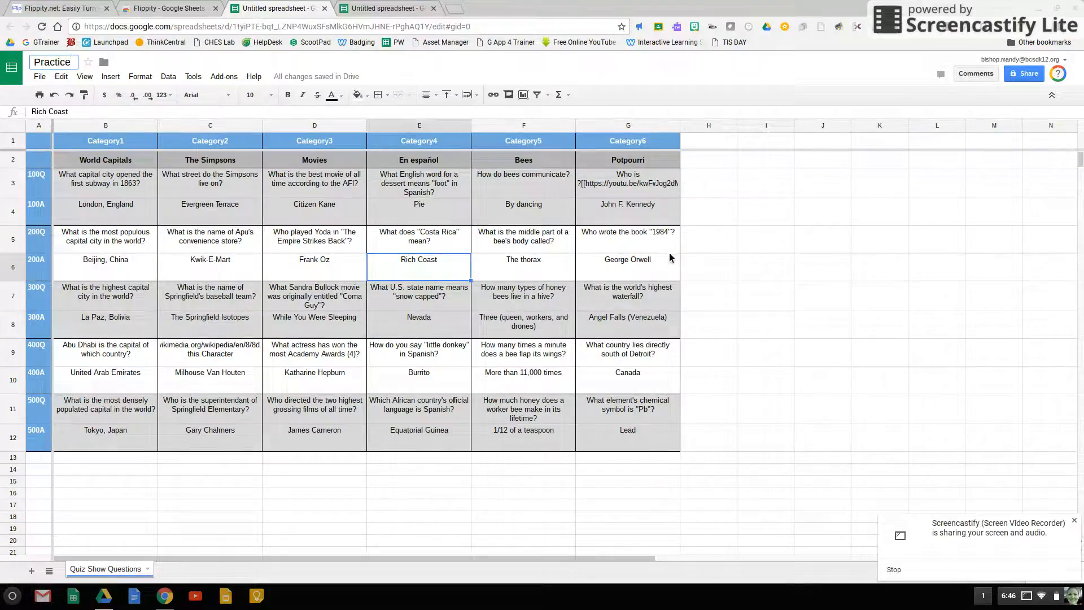
pyautogui.click(688, 266)
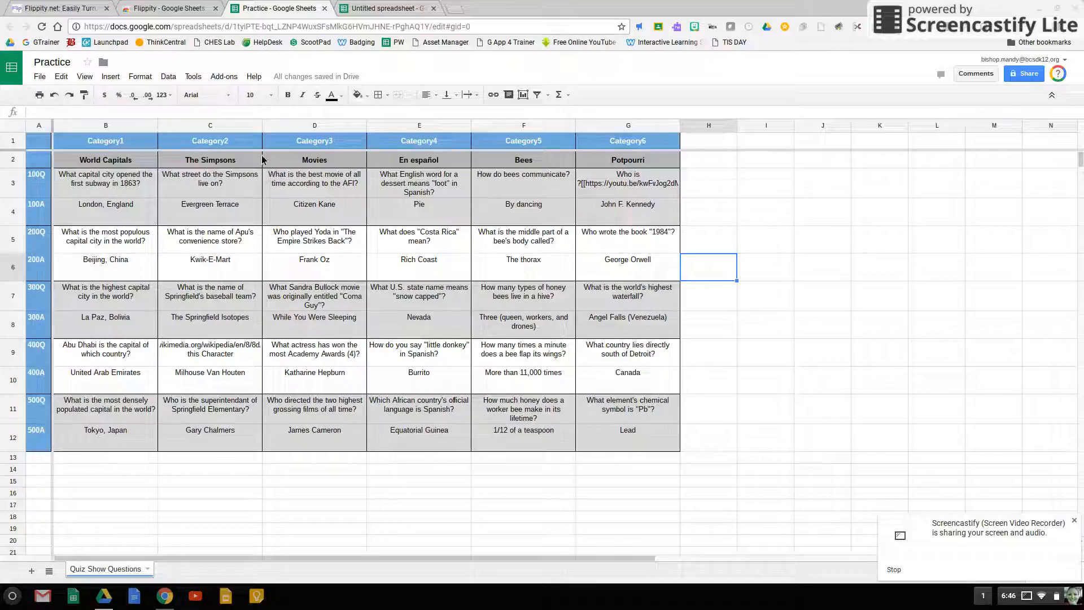
# Get the Flippity.net URL for the quiz spreadsheet and open the game board from that link
pyautogui.click(231, 78)
pyautogui.moveTo(245, 115)
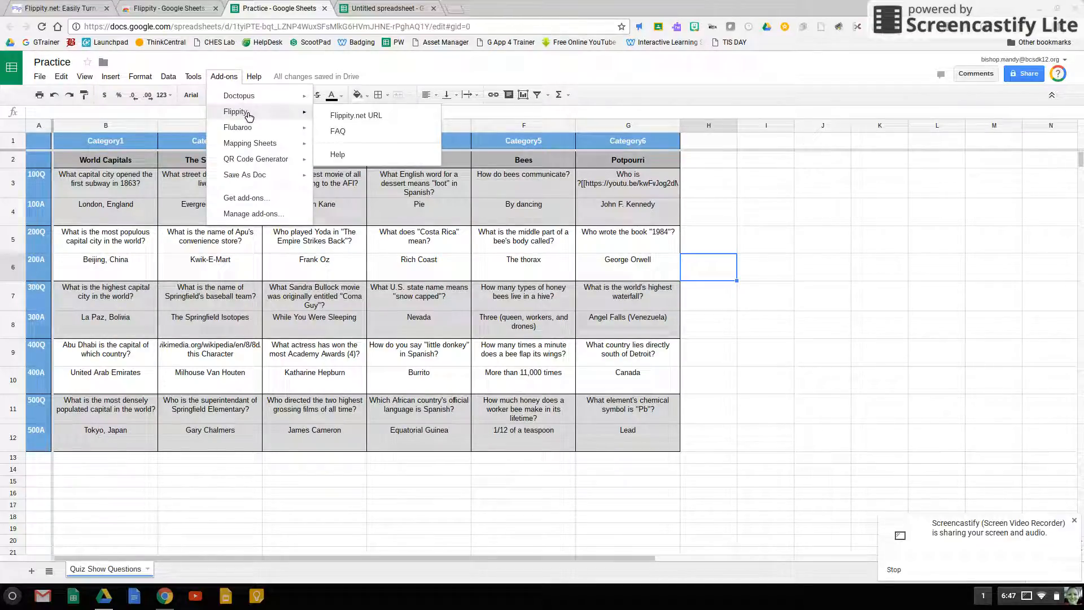
pyautogui.click(345, 117)
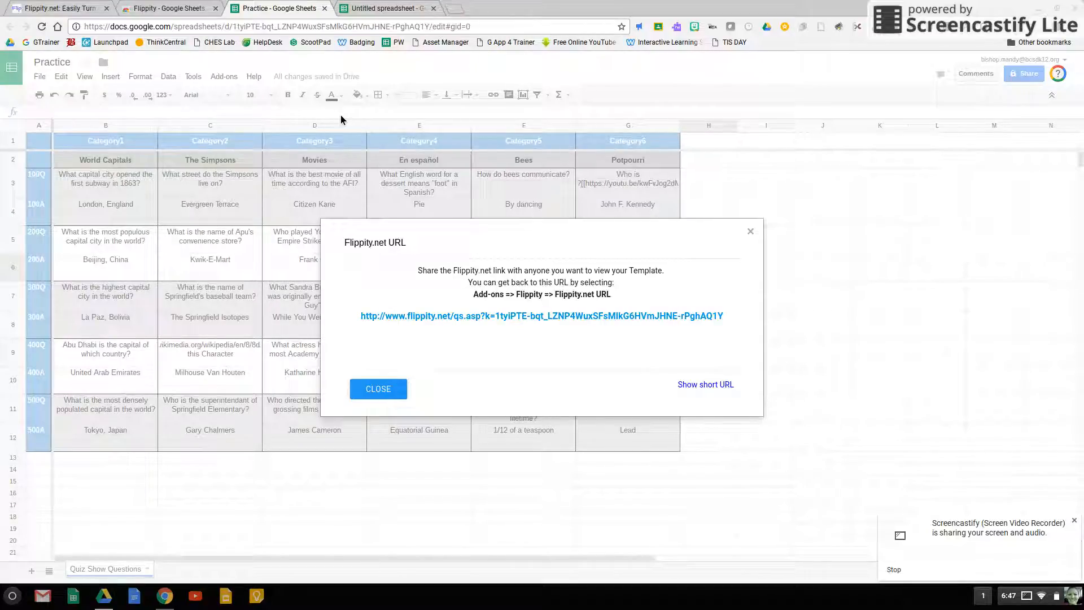
pyautogui.click(506, 318)
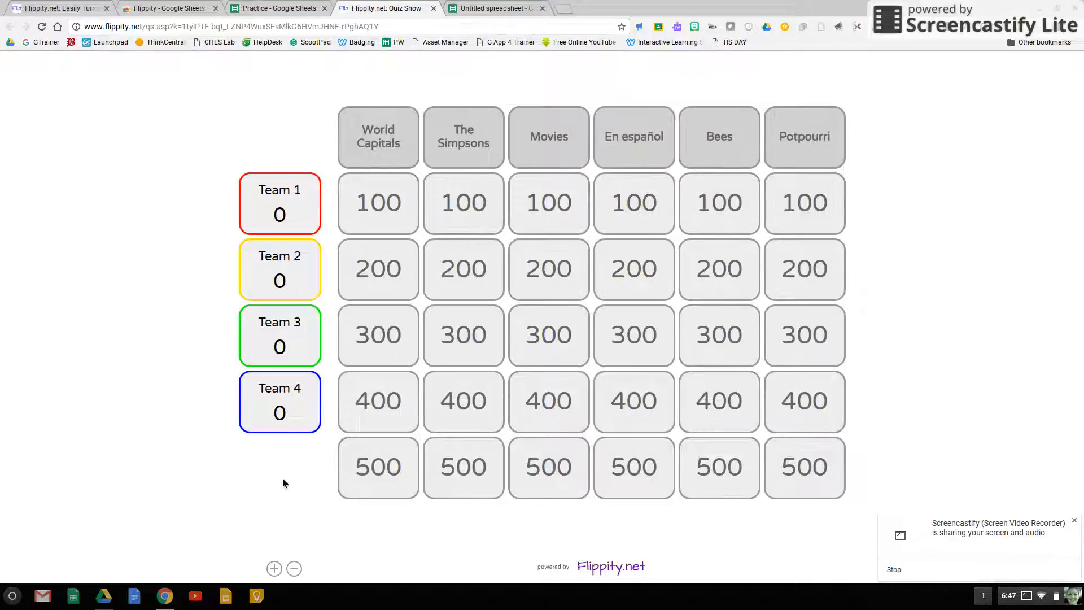
# Try out the team count on the quiz board: raise it to six, lower it to two, and return it to four
pyautogui.click(281, 571)
pyautogui.click(281, 572)
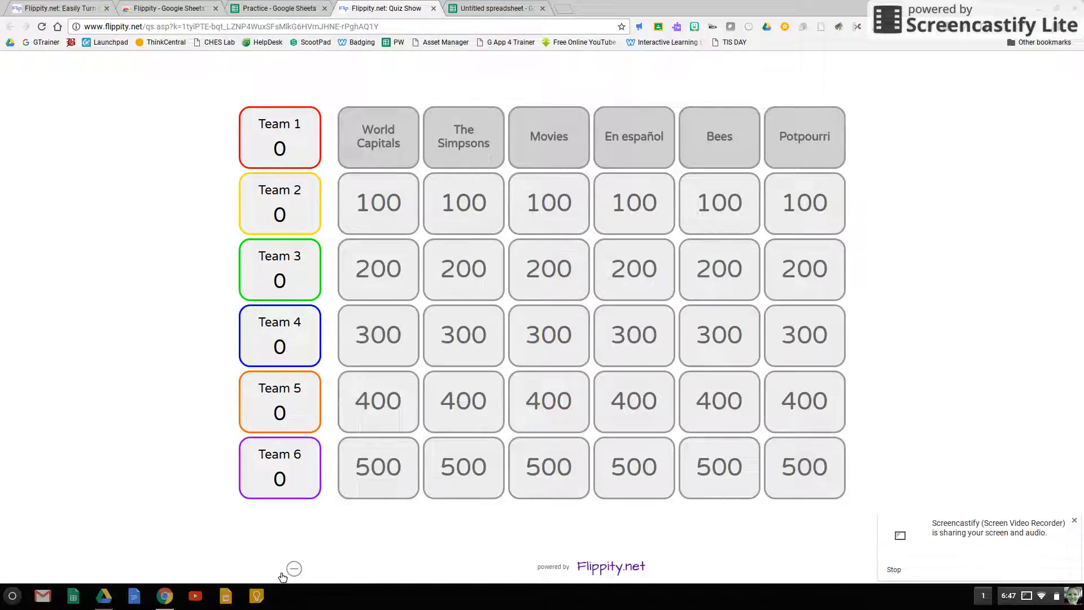
pyautogui.click(301, 572)
pyautogui.click(301, 572)
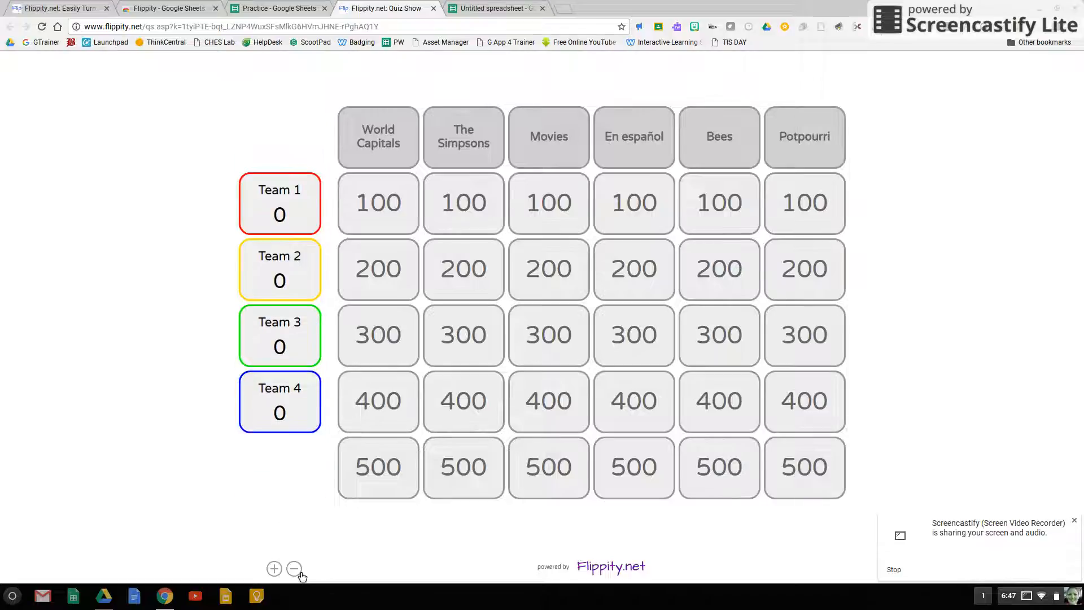
pyautogui.click(301, 572)
pyautogui.click(300, 572)
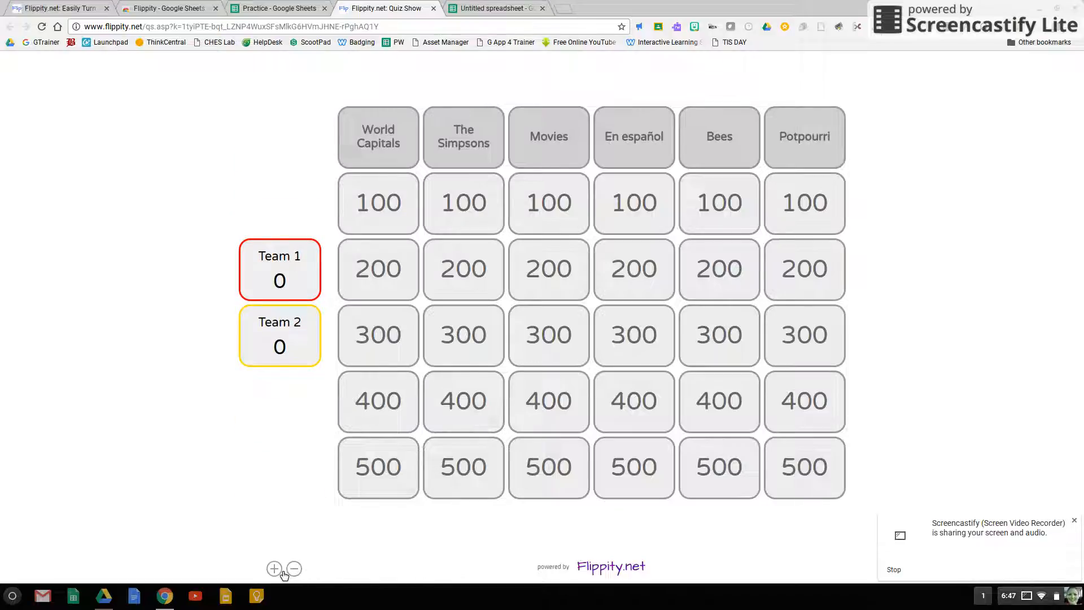
pyautogui.click(282, 572)
pyautogui.click(283, 572)
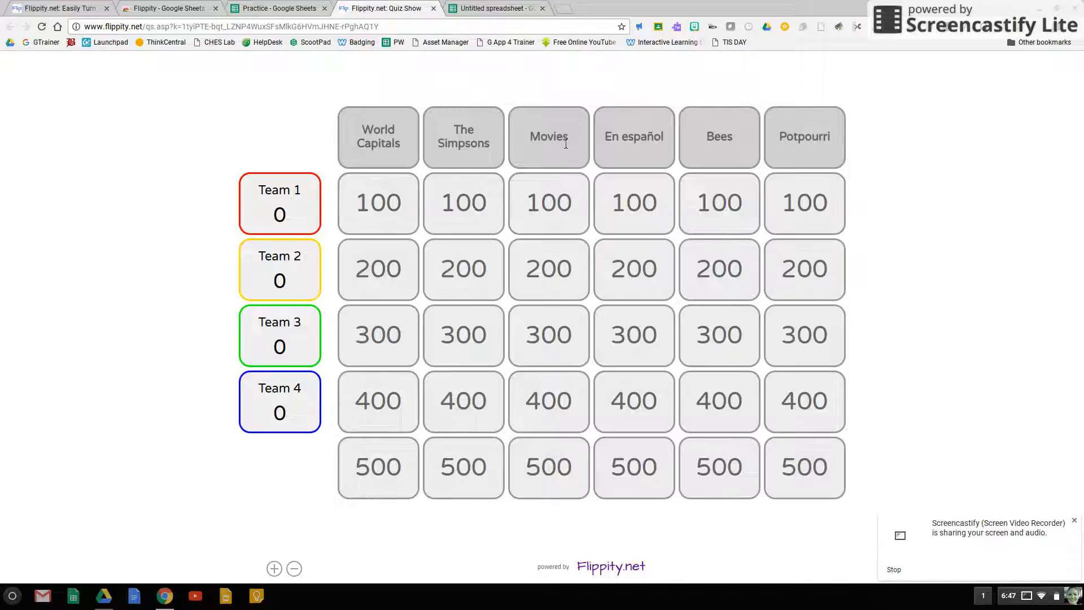
# Play the Movies question for 300, reveal its answer, award the points to Team 2 and return to the board
pyautogui.click(567, 344)
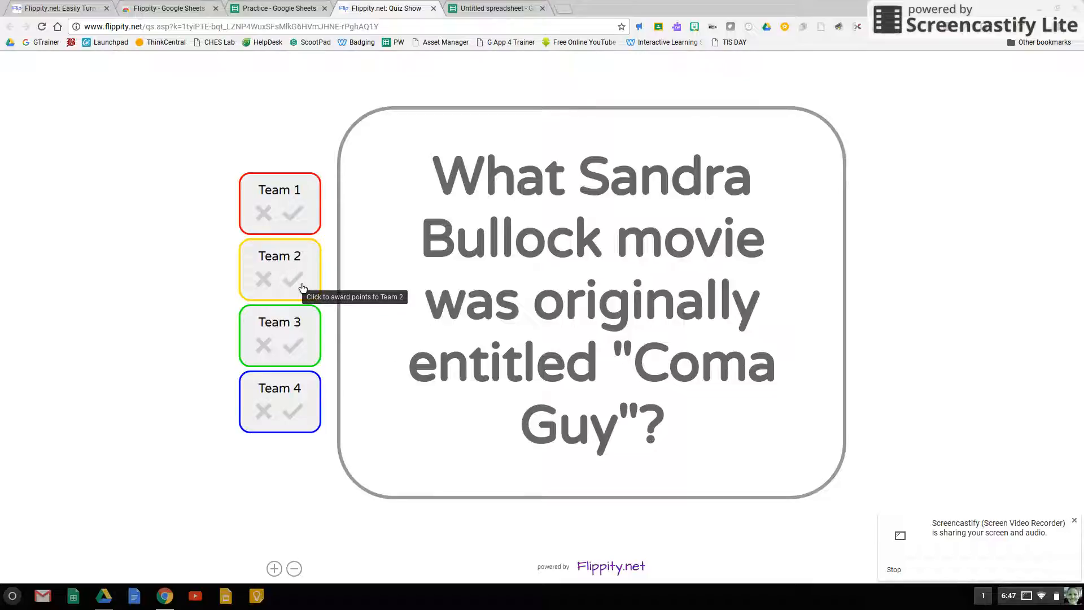
pyautogui.click(506, 323)
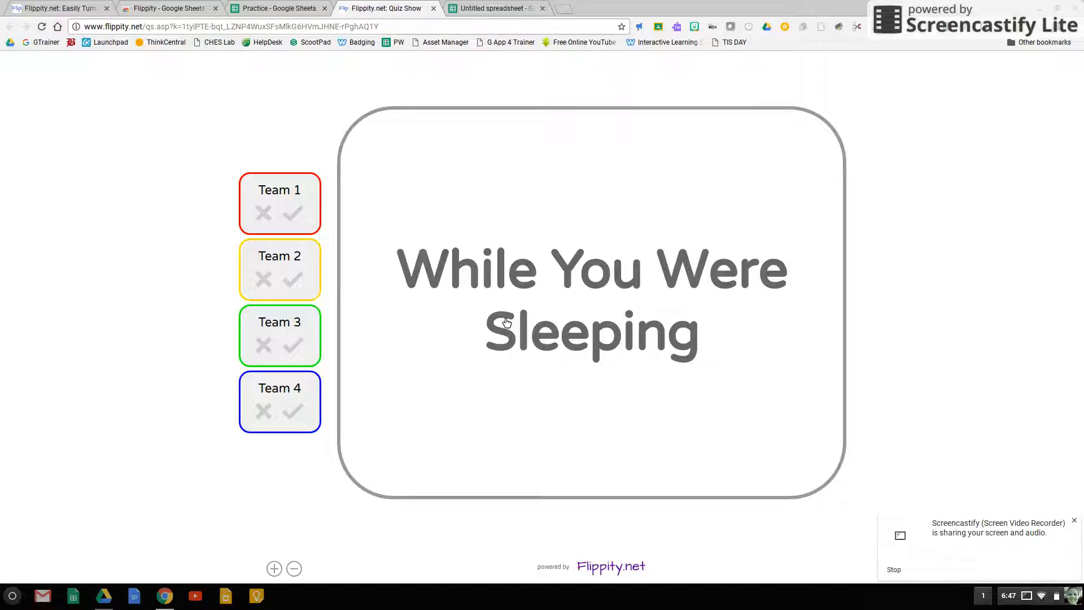
pyautogui.click(300, 286)
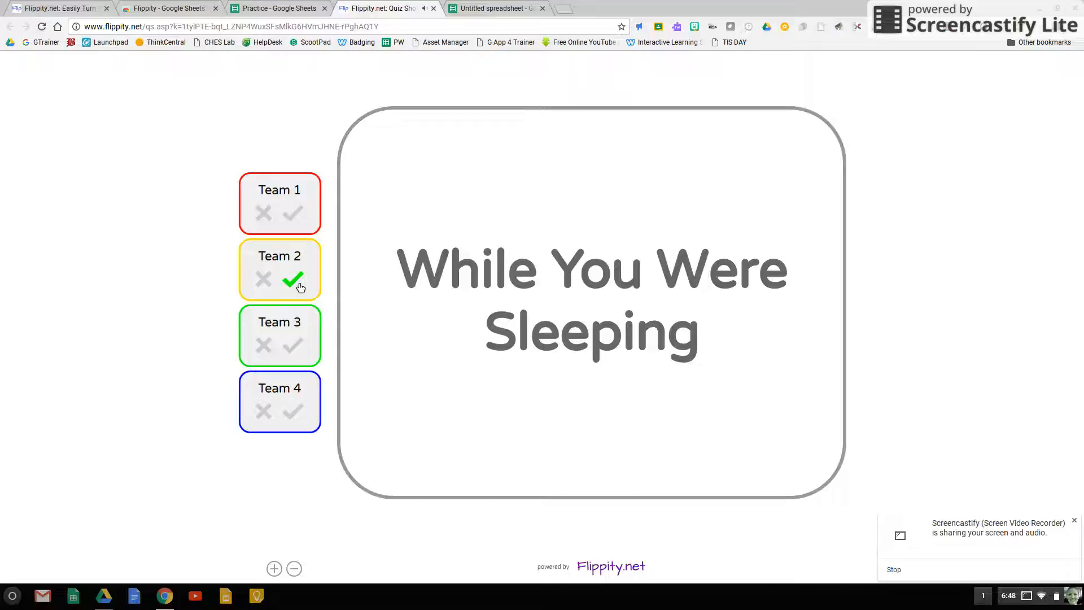
pyautogui.click(452, 331)
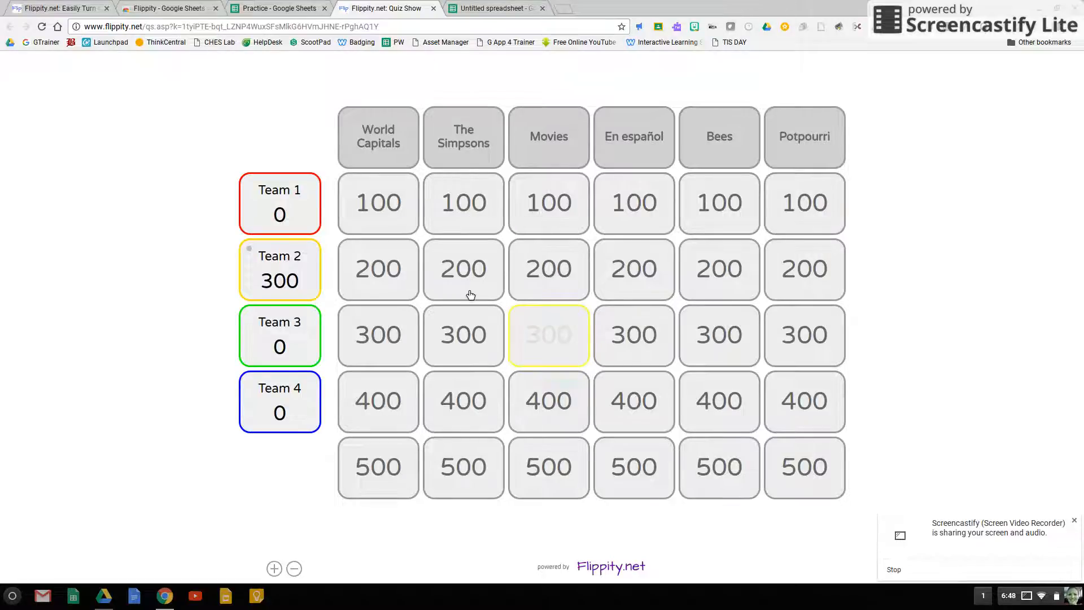
# Play The Simpsons question for 100, reveal its answer, mark Team 1 wrong and Team 2 correct, and return to the board
pyautogui.click(479, 209)
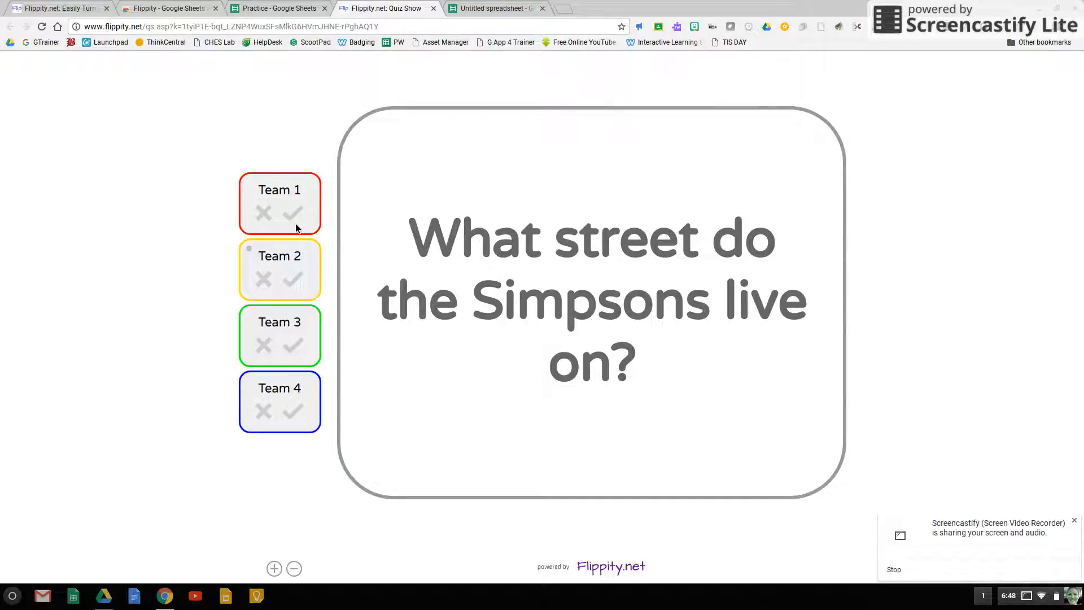
pyautogui.click(381, 241)
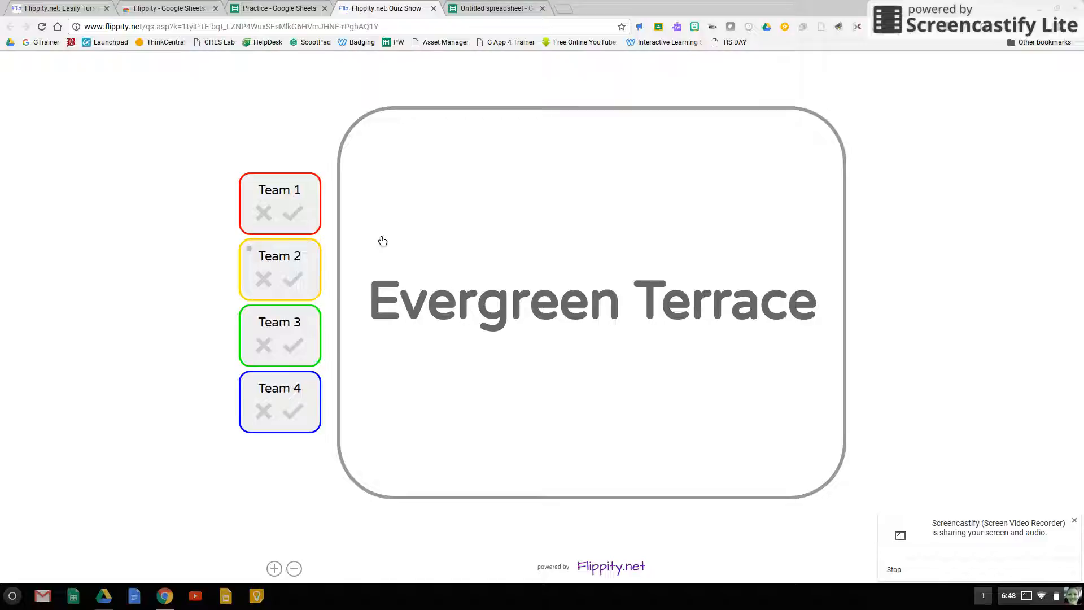
pyautogui.click(270, 220)
pyautogui.click(297, 282)
pyautogui.click(532, 259)
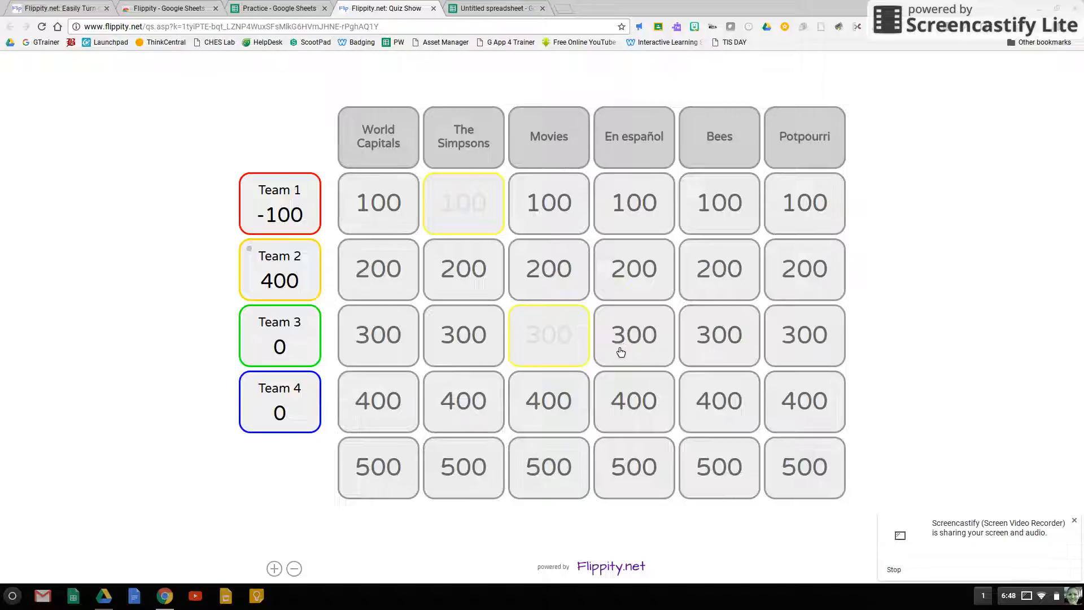
# Play the Bees question for 500, reveal its answer, award the points to Team 4 and return to the board
pyautogui.click(736, 472)
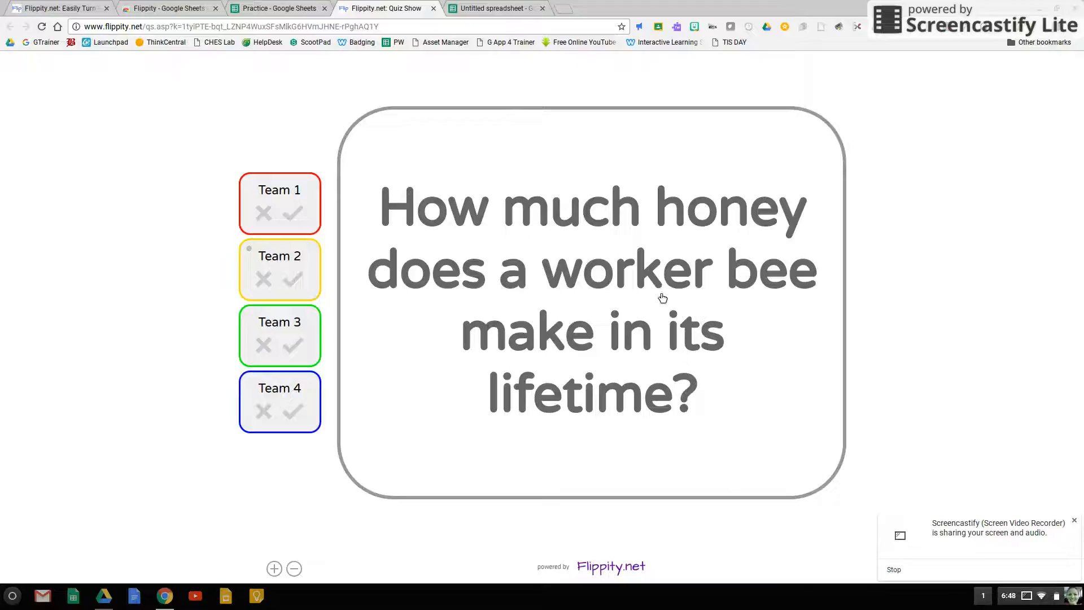
pyautogui.click(546, 329)
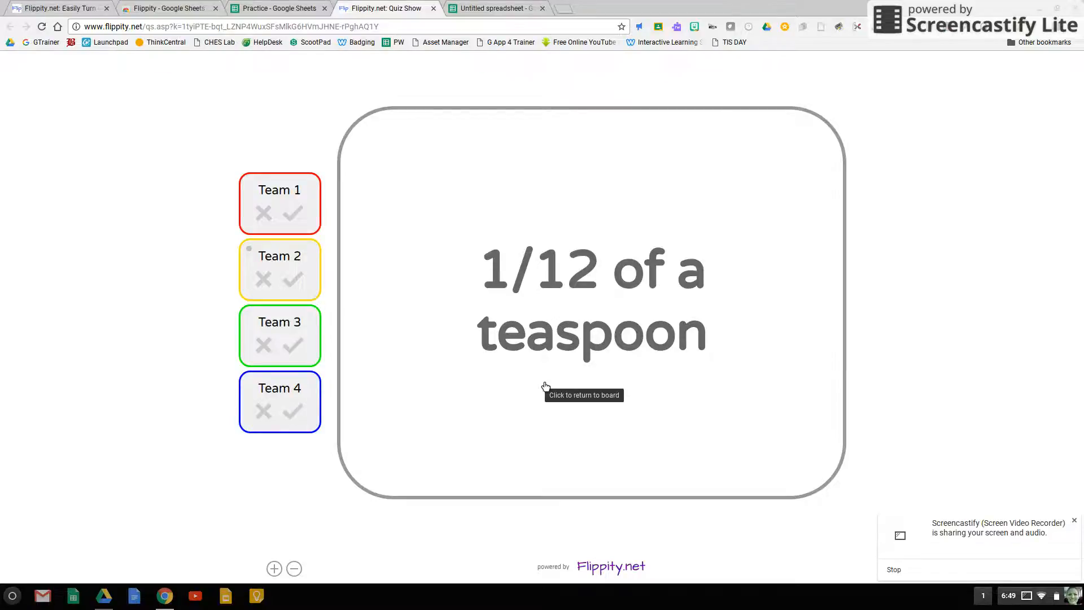
pyautogui.click(304, 412)
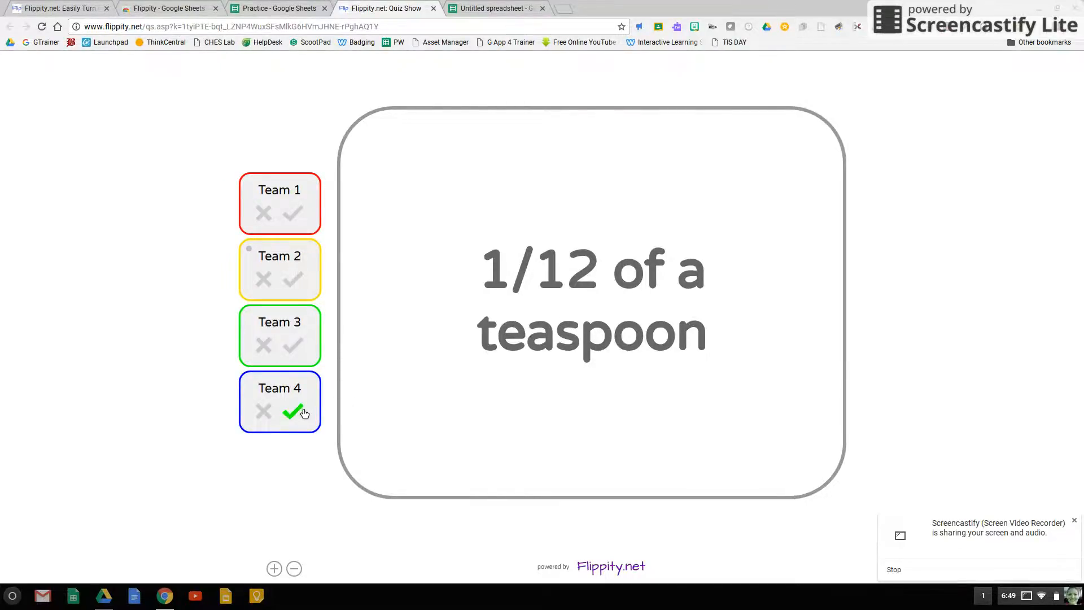
pyautogui.click(573, 363)
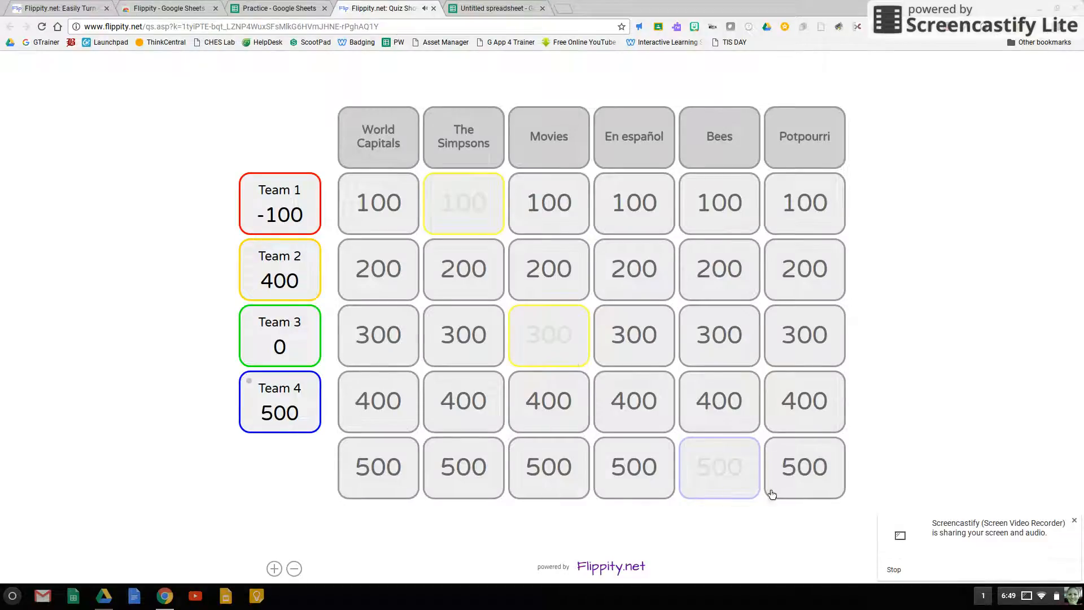